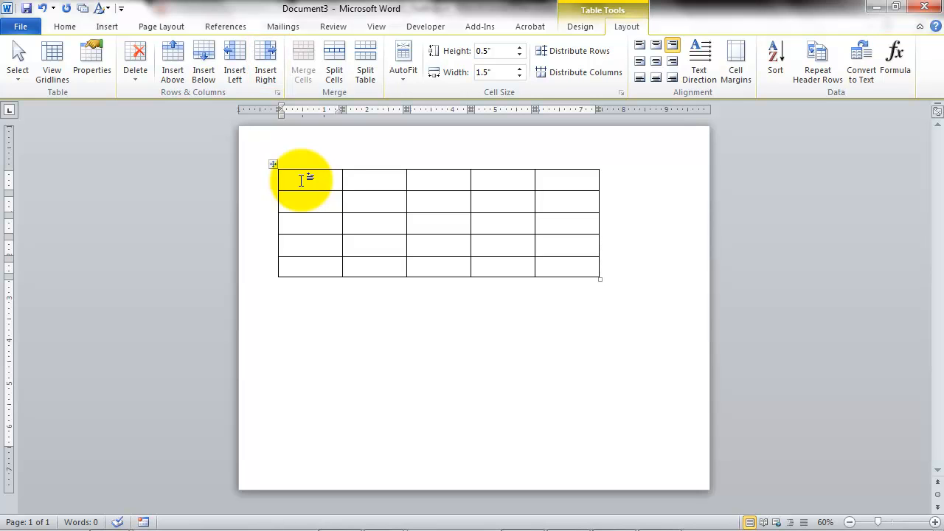
Step: Insert one column to the right of the table's first column and seven rows below its first row
click(270, 76)
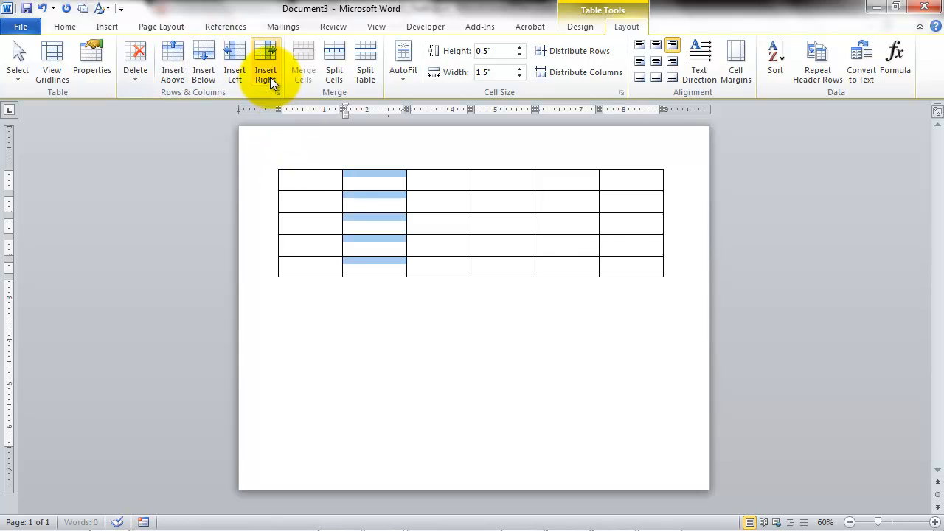
click(320, 181)
click(205, 74)
click(205, 79)
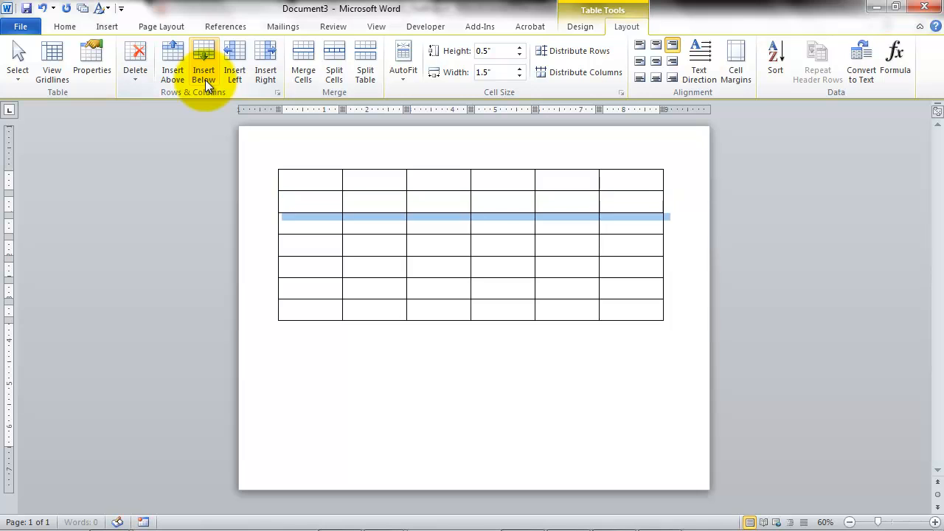
click(205, 79)
click(205, 80)
click(205, 80)
click(205, 79)
click(205, 80)
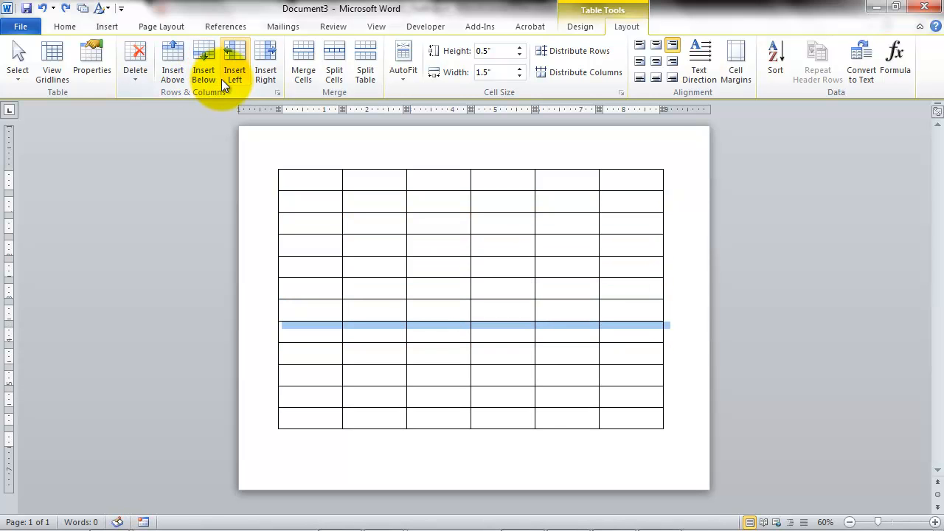
Step: Start a Labels mail merge from the table's first cell and dismiss the label options without applying them
click(310, 180)
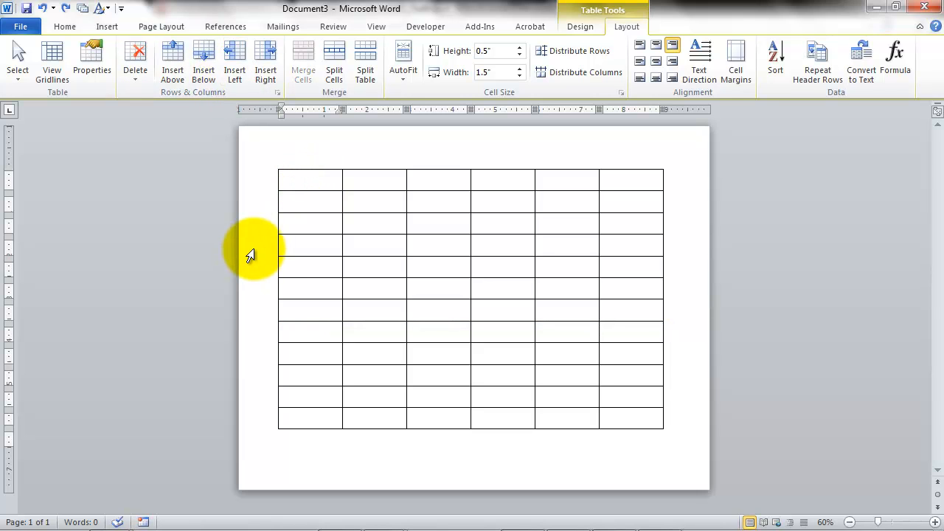
click(272, 28)
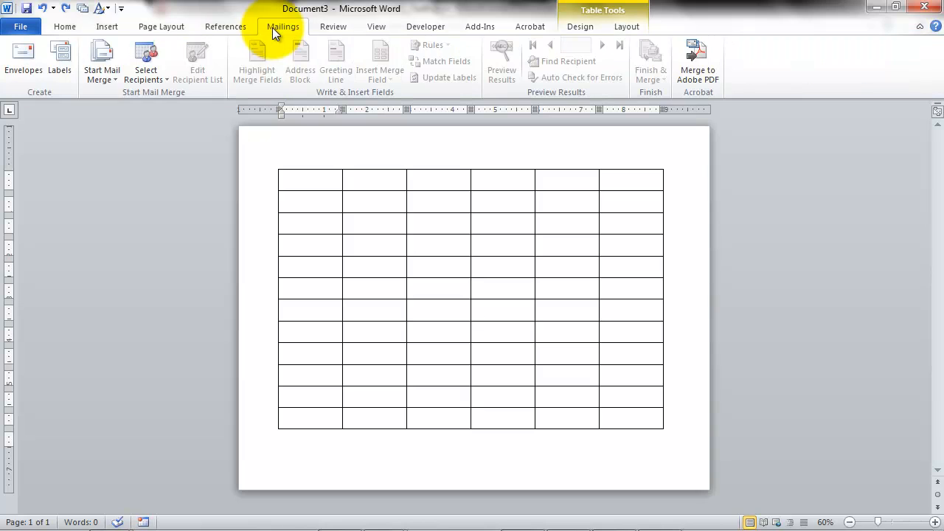
click(113, 83)
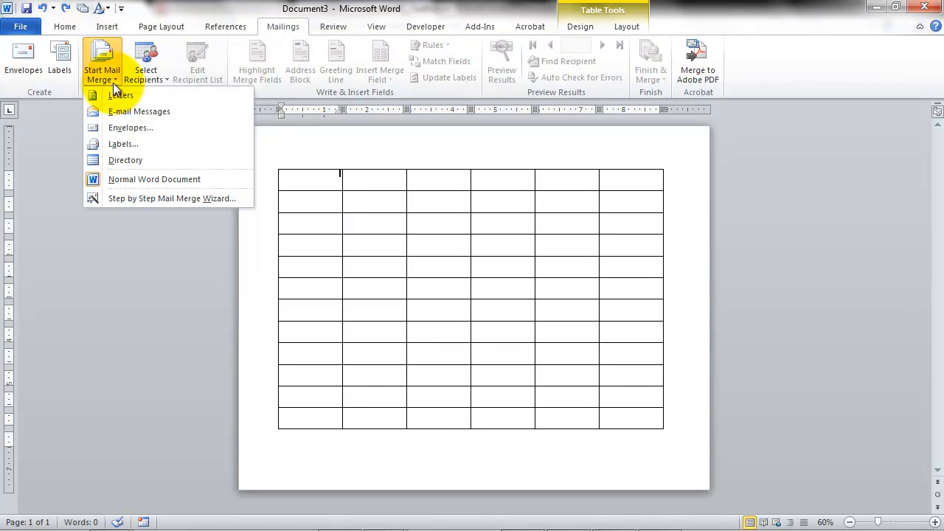
click(132, 146)
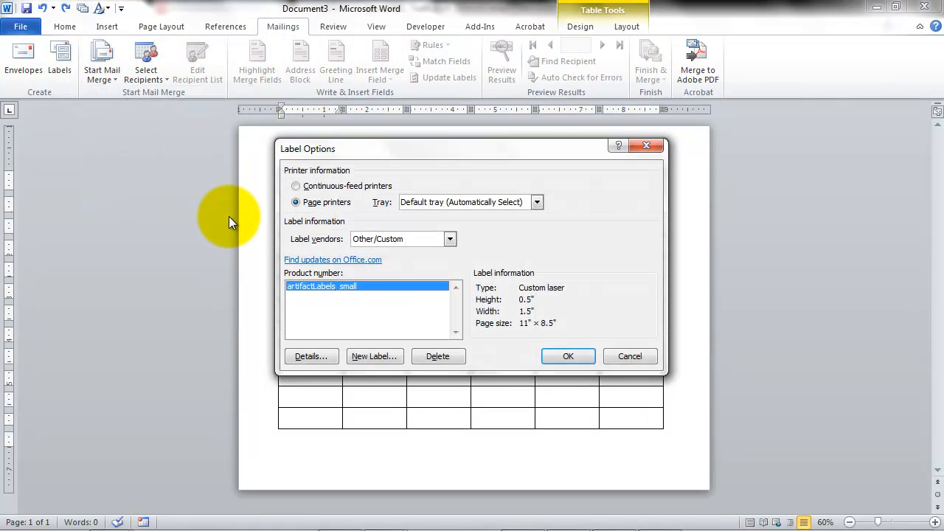
click(627, 356)
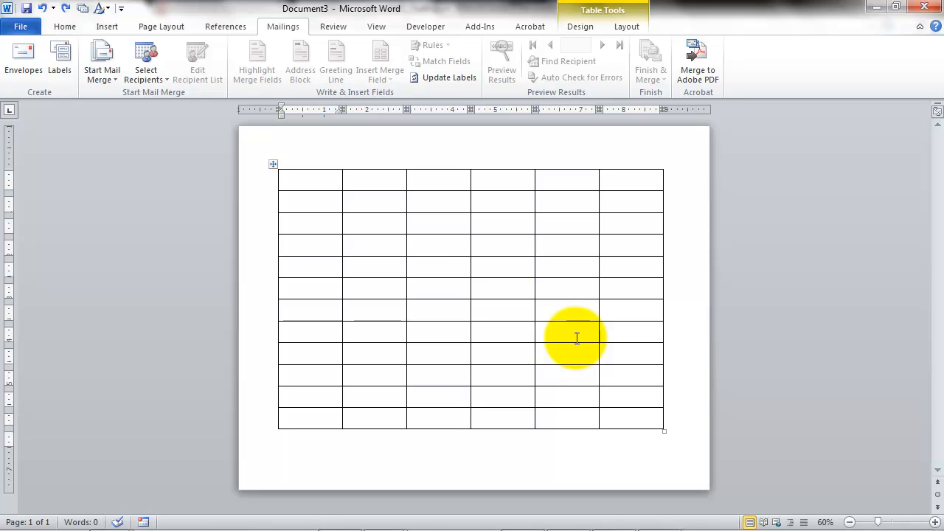
Step: Use the existing kansa2011_TestExport workbook in mailMergeArtifactLabels as the recipient list, choosing its 'kansa2011_TestExport-SDArchCent$' table with column headers
click(154, 79)
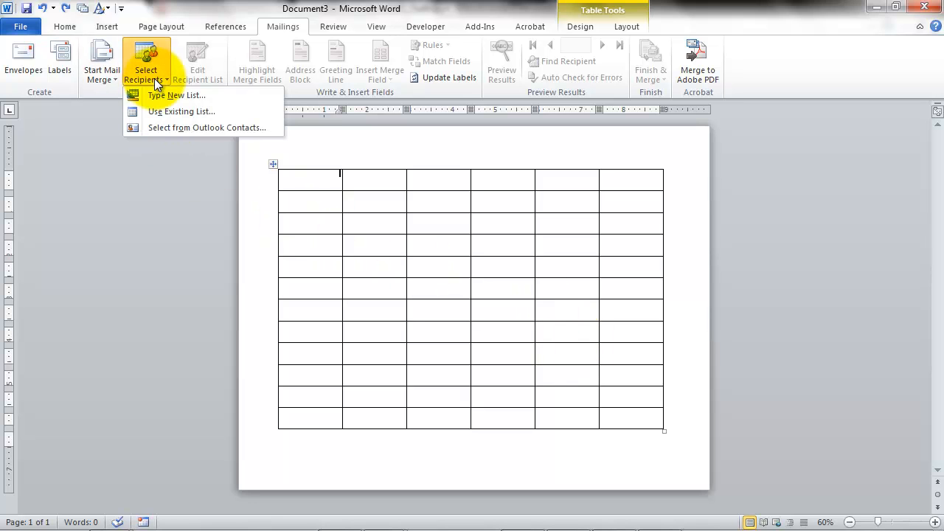
click(166, 116)
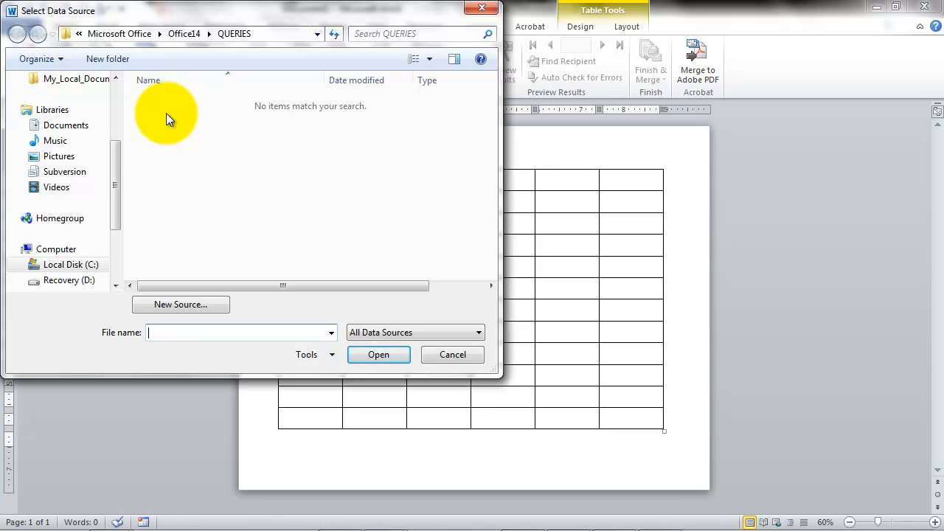
drag(117, 154, 119, 111)
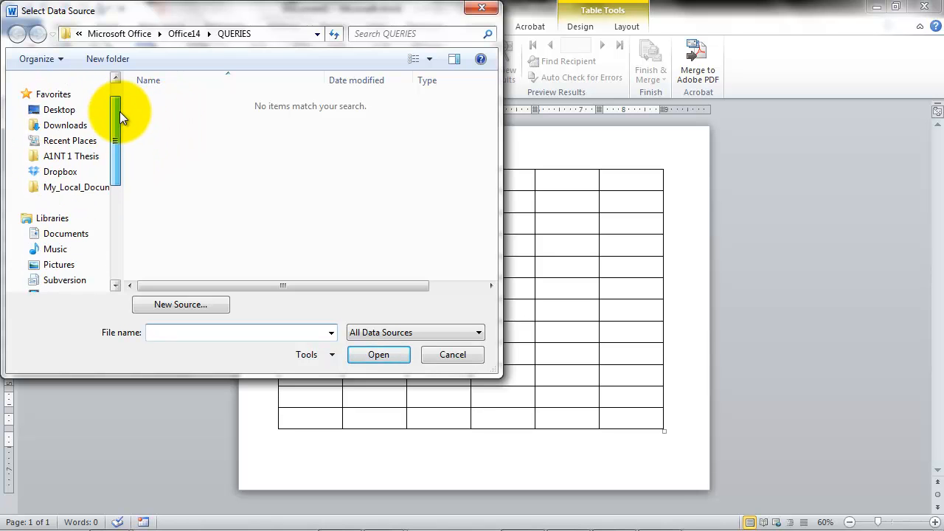
click(70, 172)
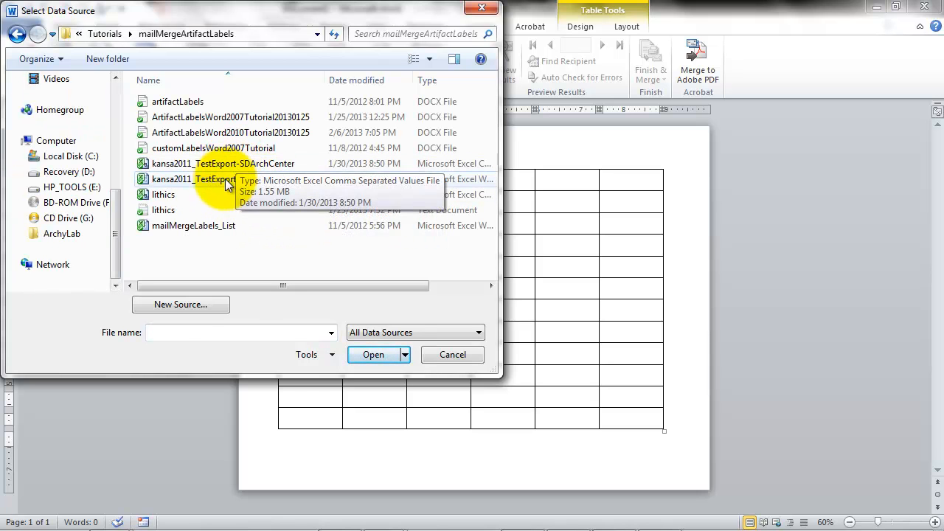
click(225, 178)
click(371, 353)
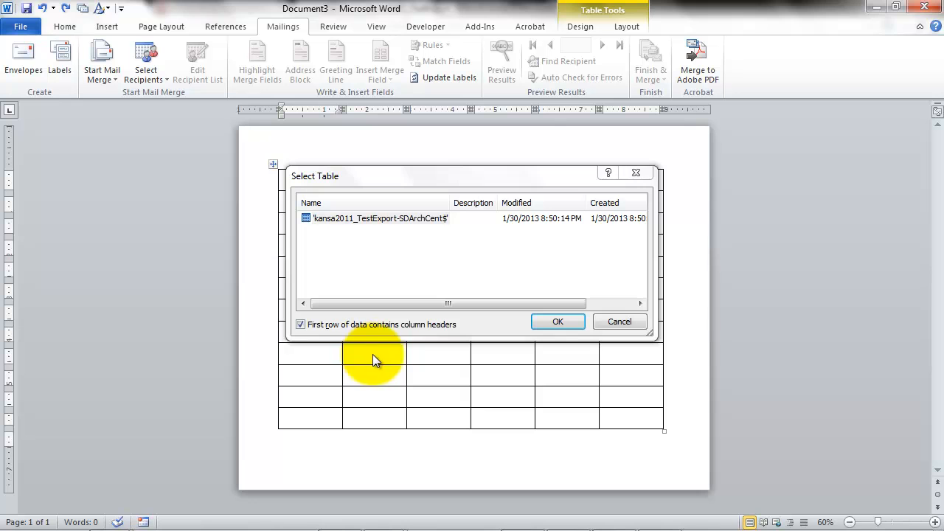
click(438, 219)
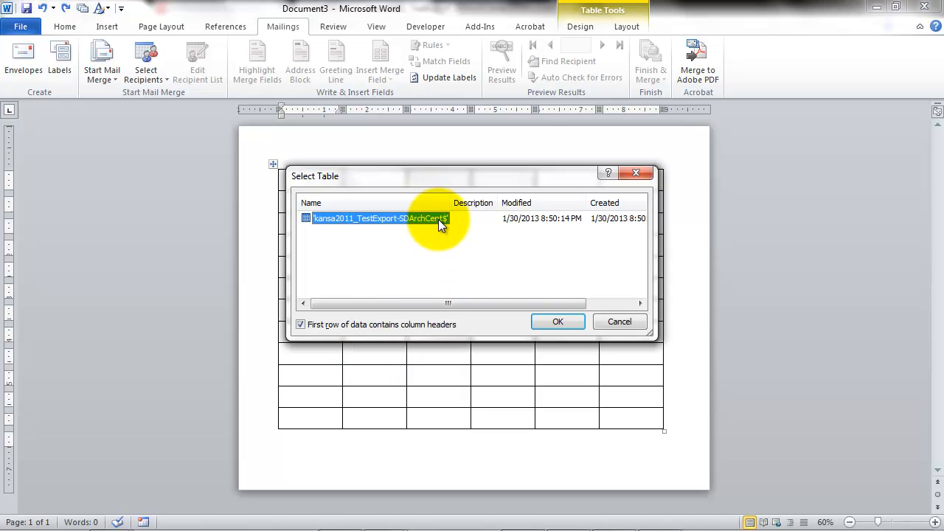
click(542, 326)
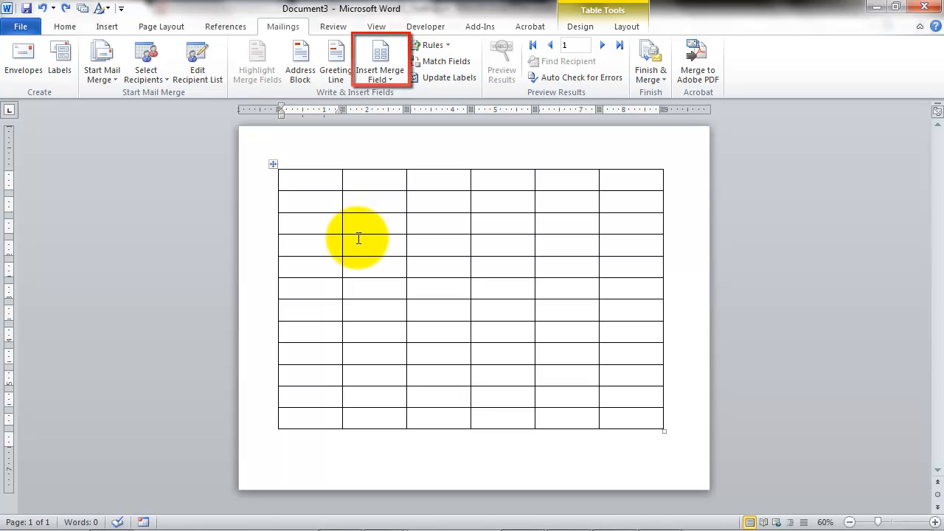
Step: Insert the merge fields Item_Name, Object and Comments on separate lines in the table's first cell
click(385, 80)
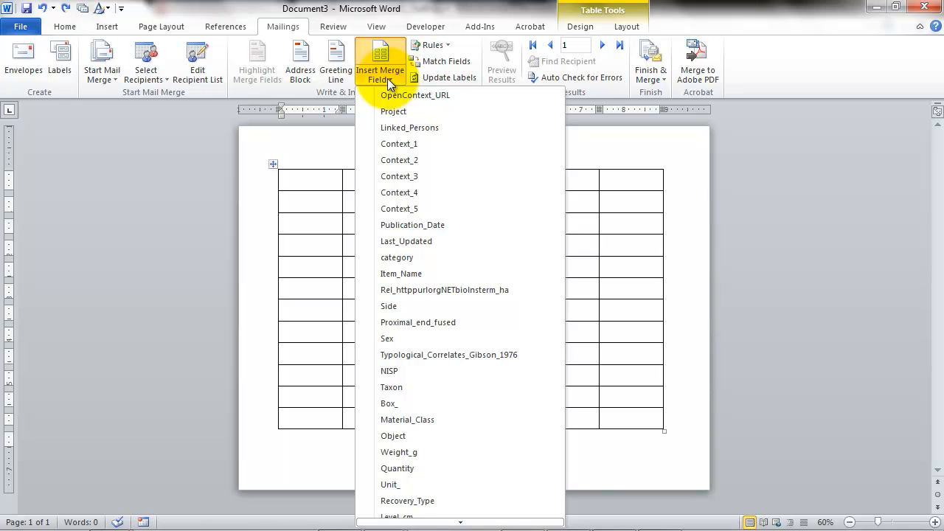
click(417, 273)
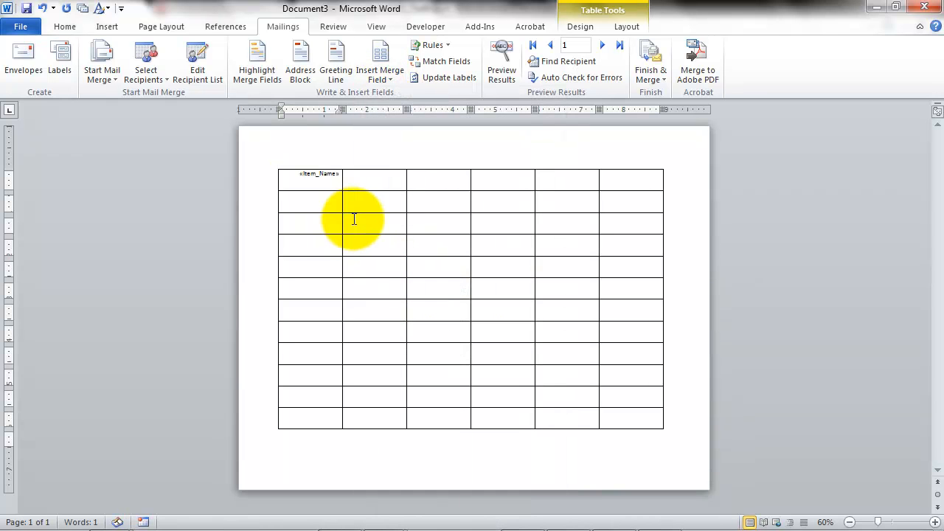
click(388, 78)
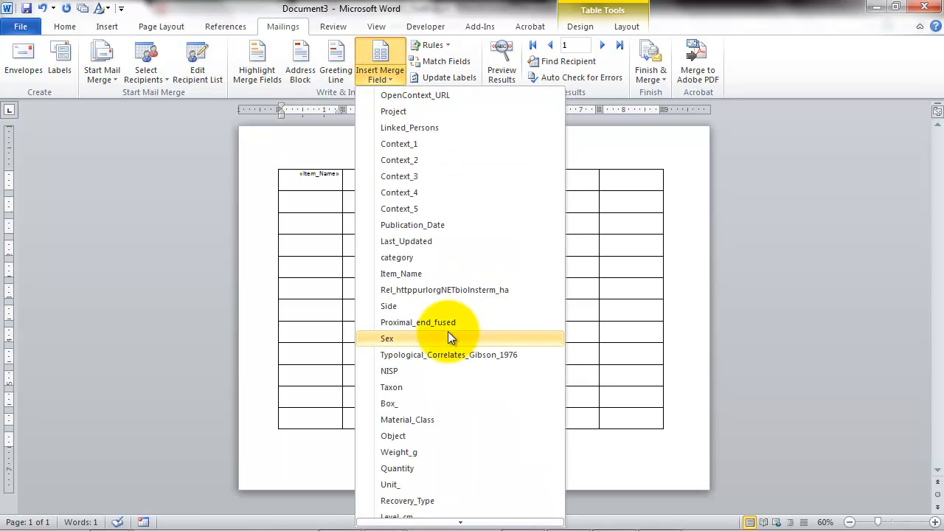
click(424, 435)
key(Return)
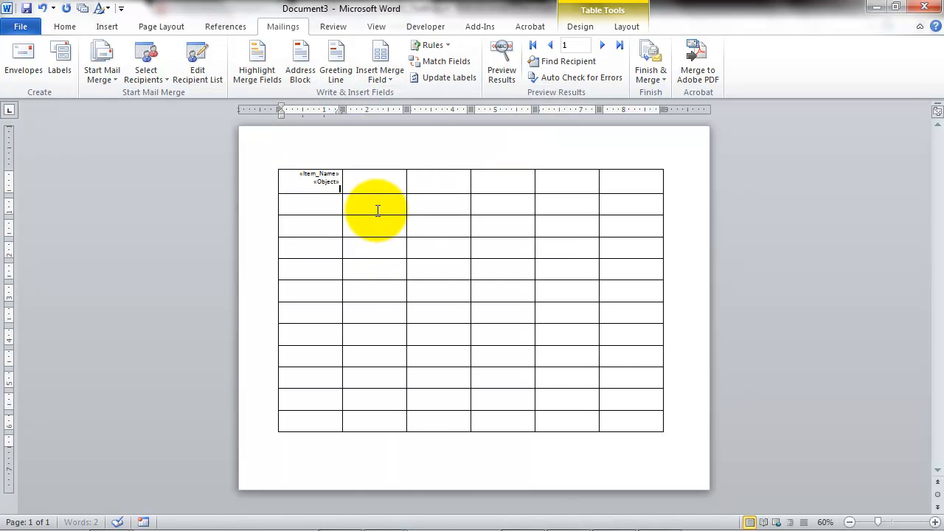
click(387, 81)
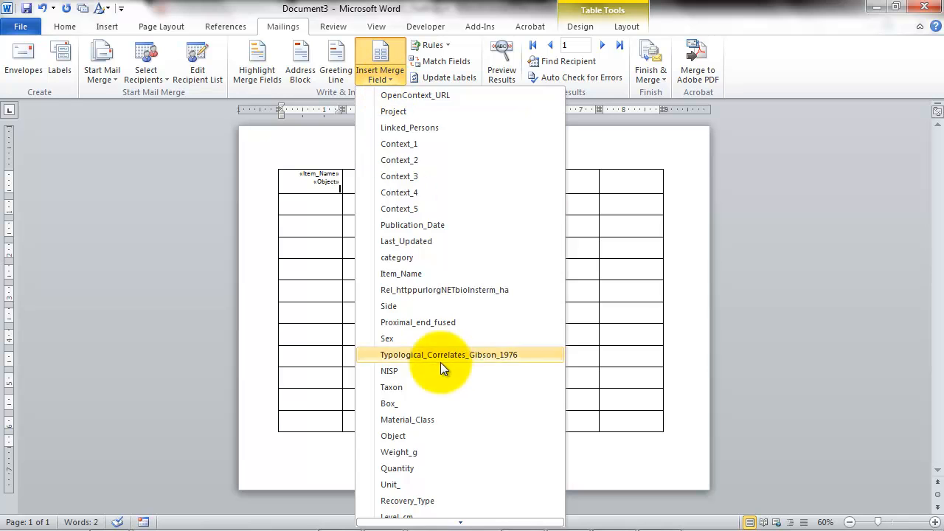
scroll(454, 397, down, 3)
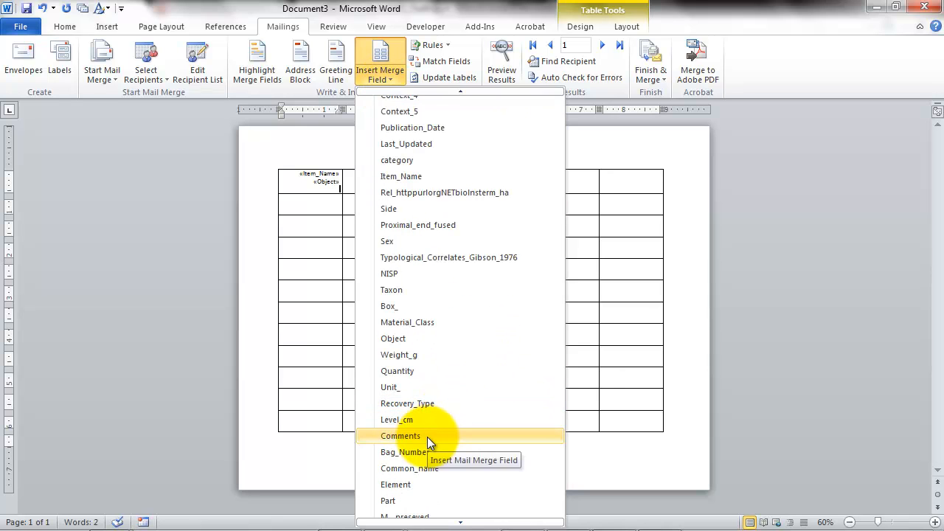
click(426, 437)
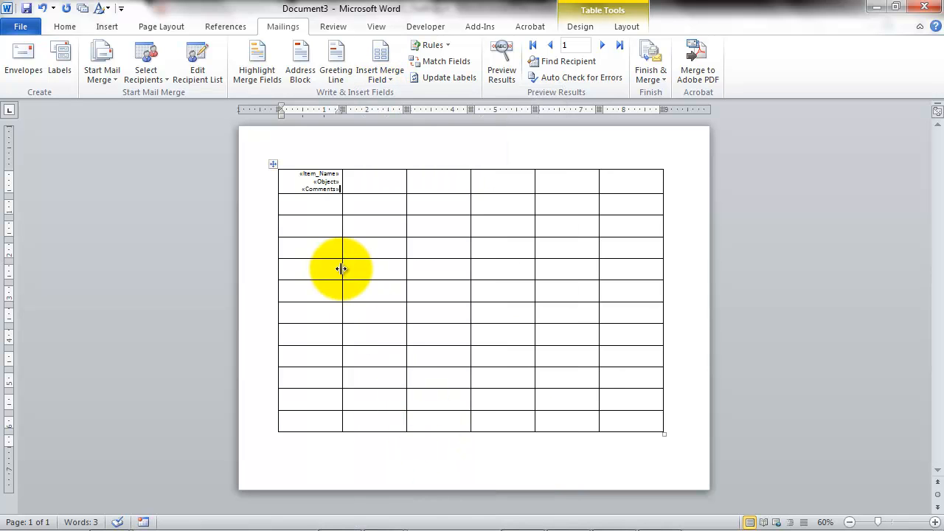
Step: Preview the merge result in the first label, then return to the field placeholders
scroll(320, 204, up, 8)
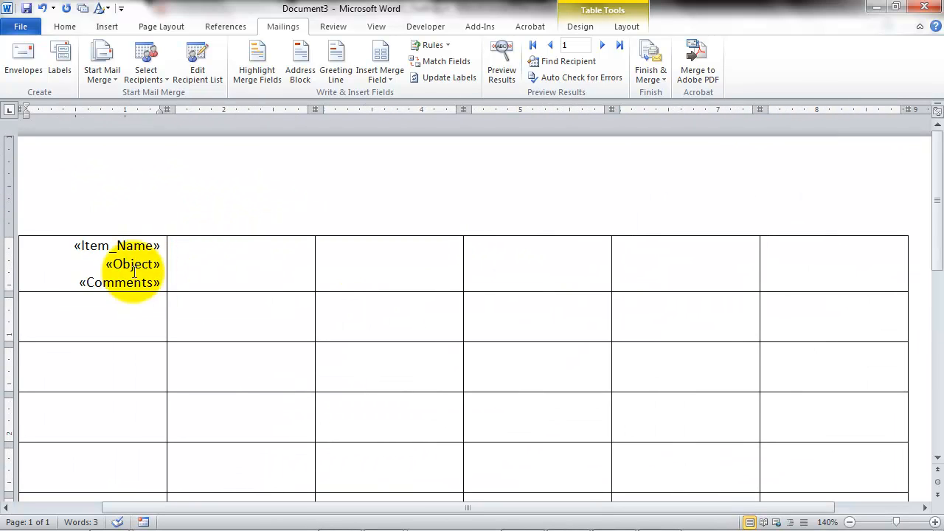
click(73, 247)
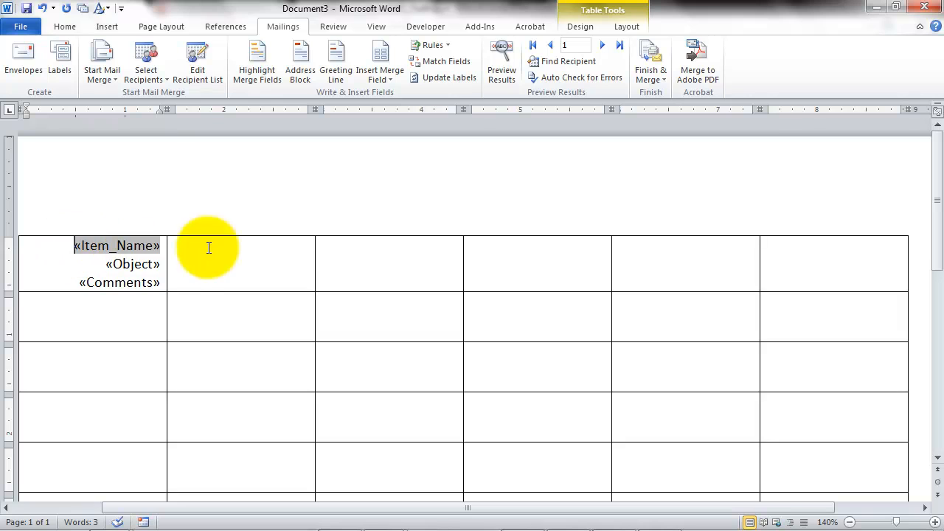
click(507, 73)
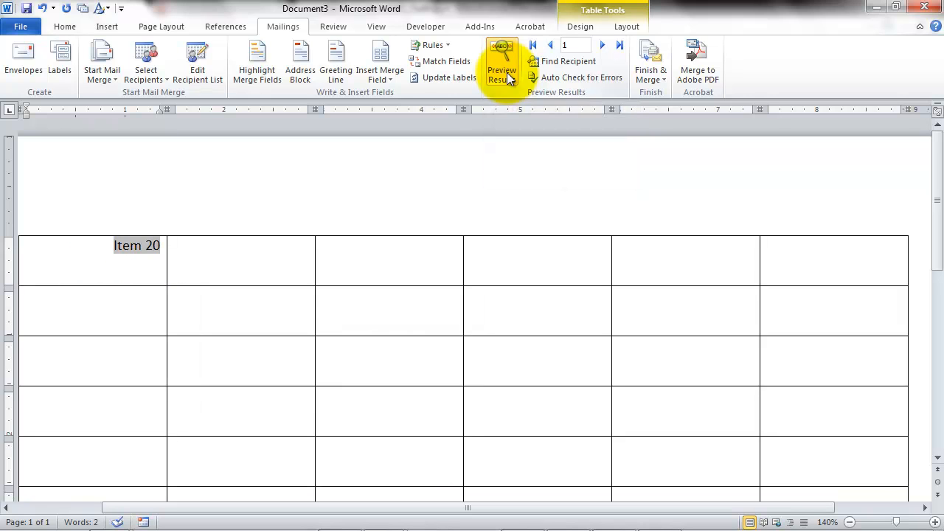
click(507, 72)
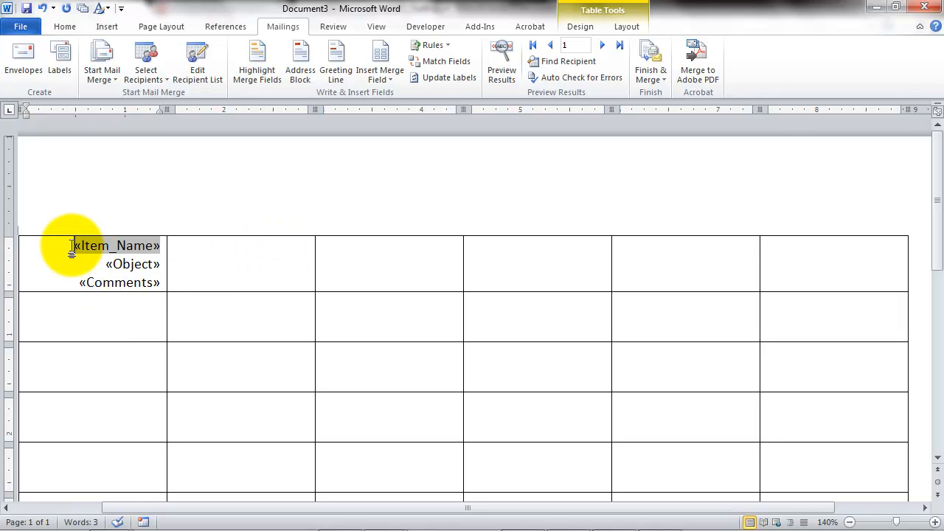
Step: Make the three merge fields in the first cell bold and centre them horizontally and vertically
drag(72, 247, 147, 274)
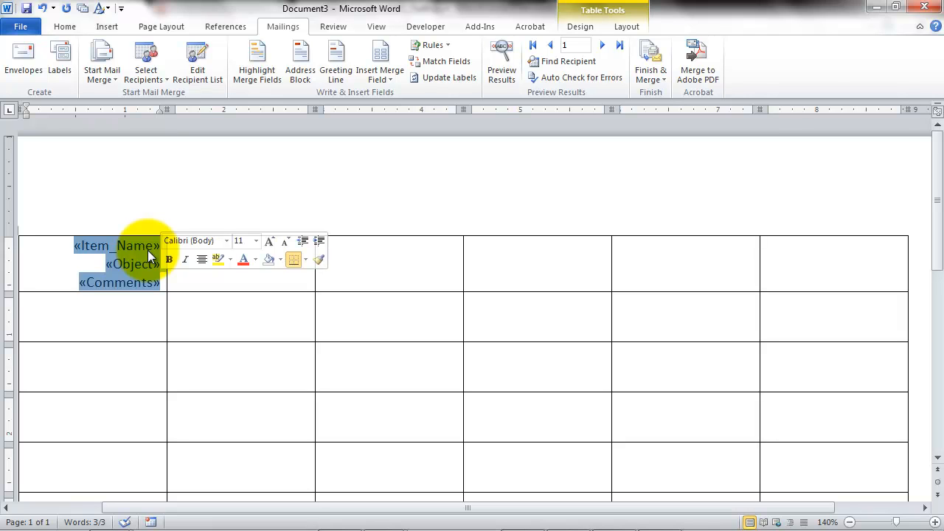
click(65, 26)
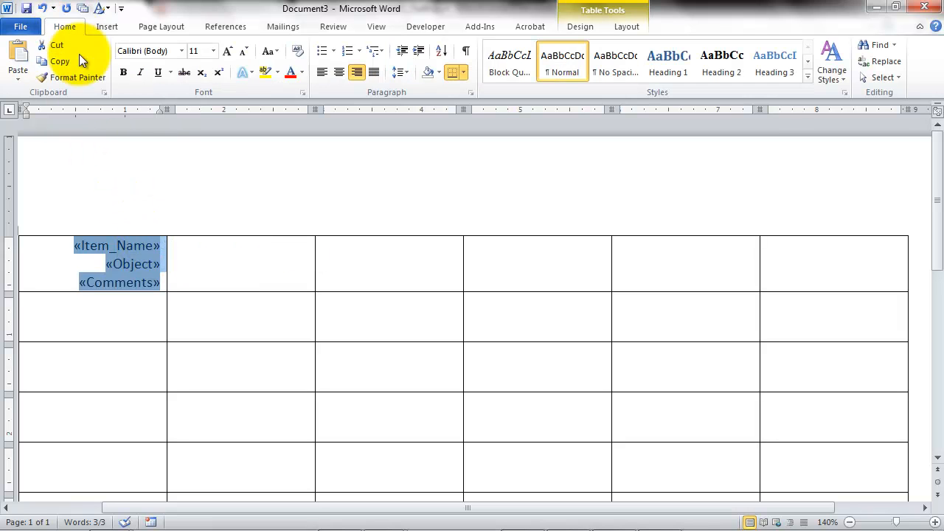
click(338, 72)
click(123, 72)
click(627, 28)
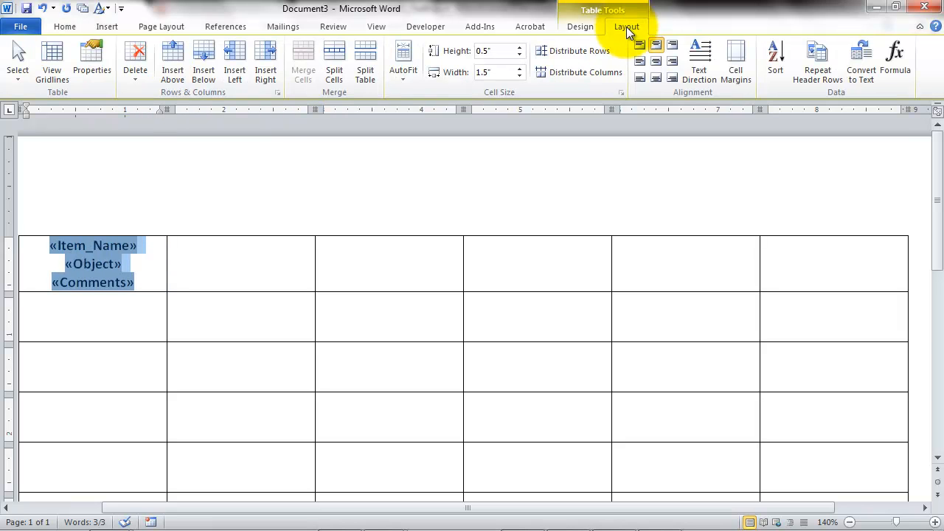
click(655, 61)
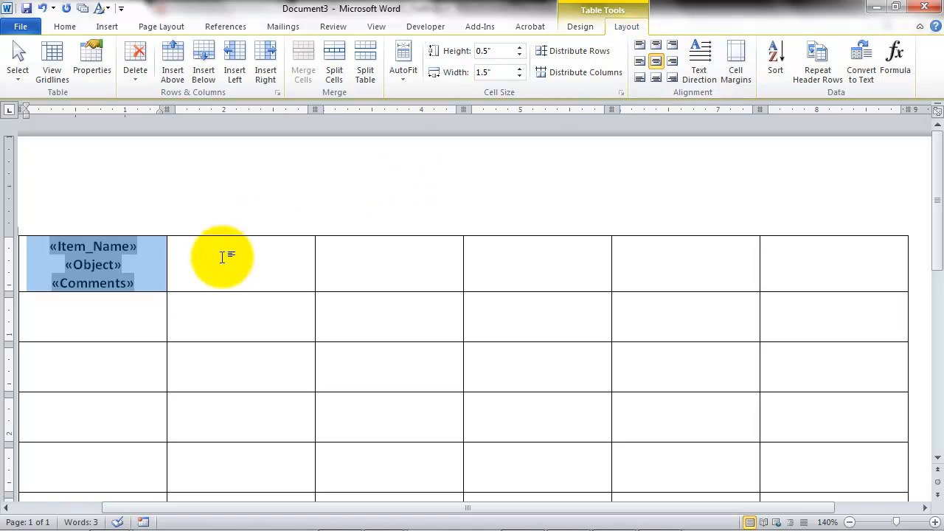
Step: Update the labels to copy the first cell's merge fields and formatting to every other cell
click(144, 285)
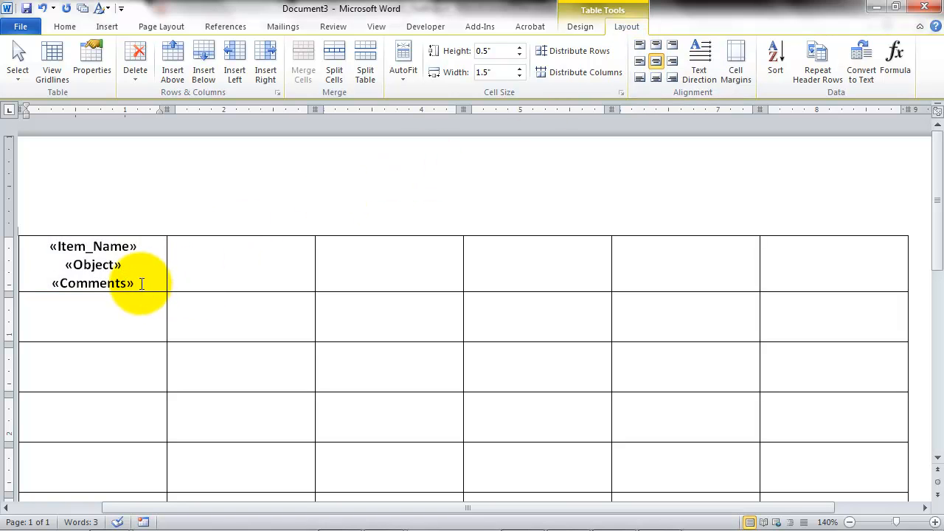
click(302, 26)
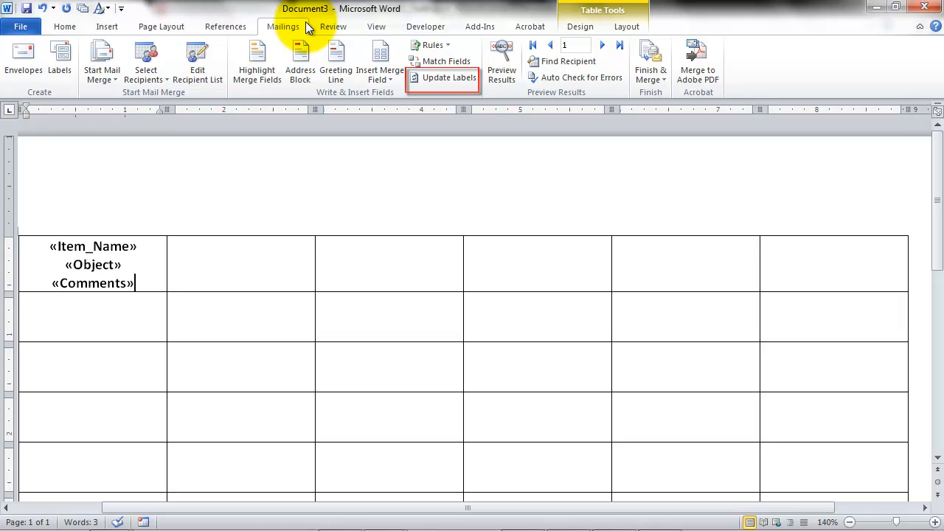
click(427, 82)
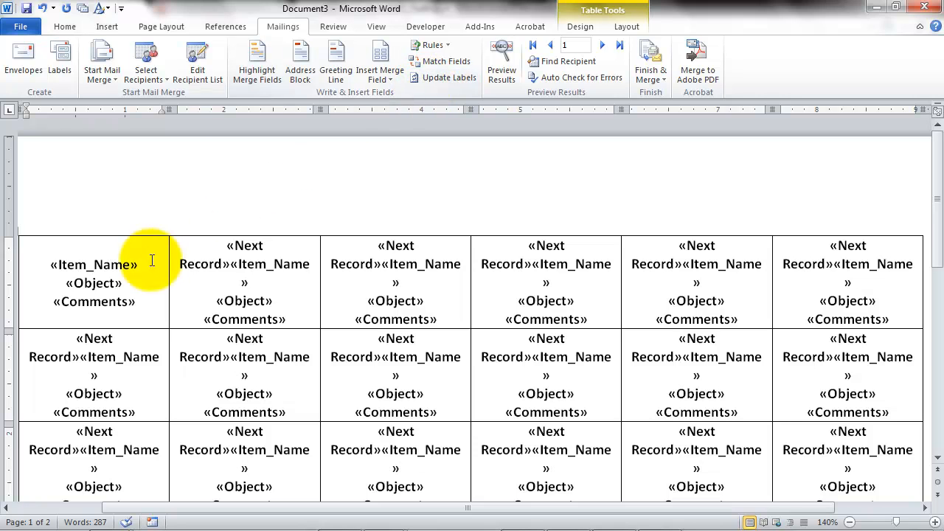
Step: Insert the Weight_g merge field on a new line between Object and Comments in the first cell
click(130, 283)
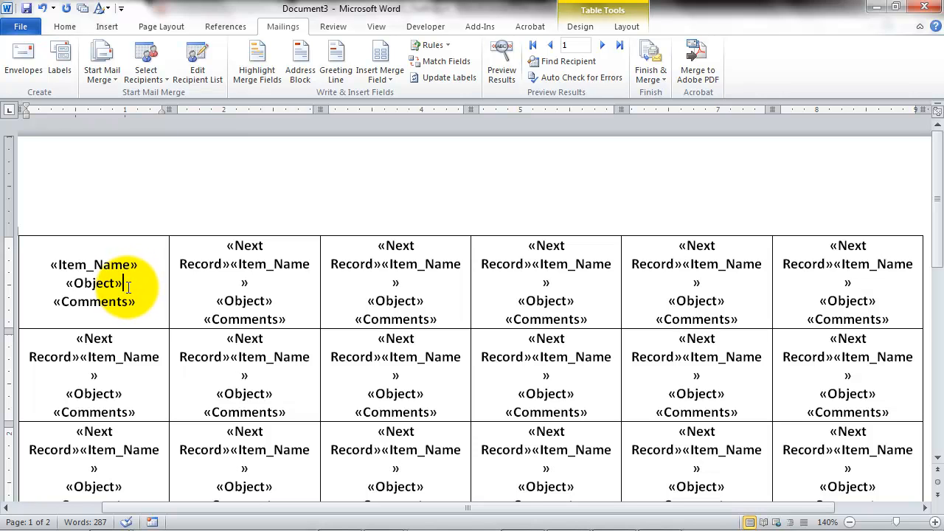
key(Return)
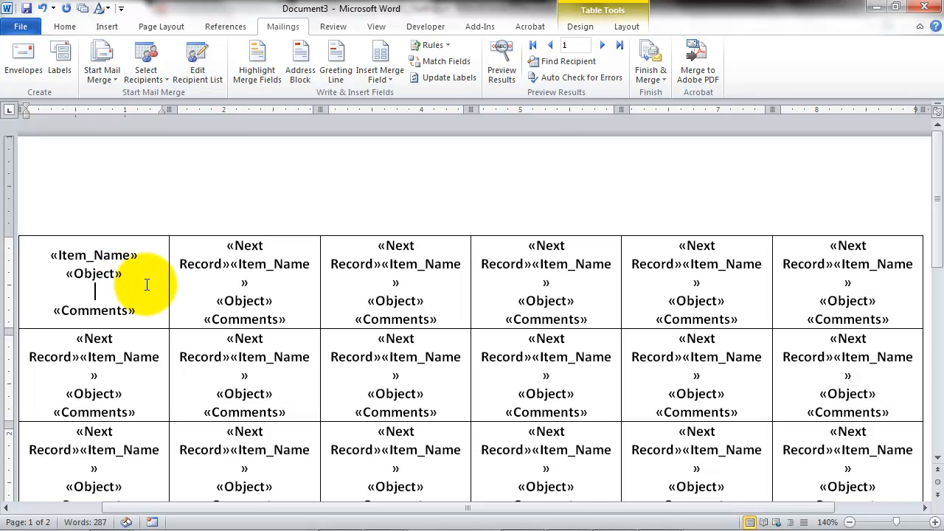
click(376, 74)
click(428, 451)
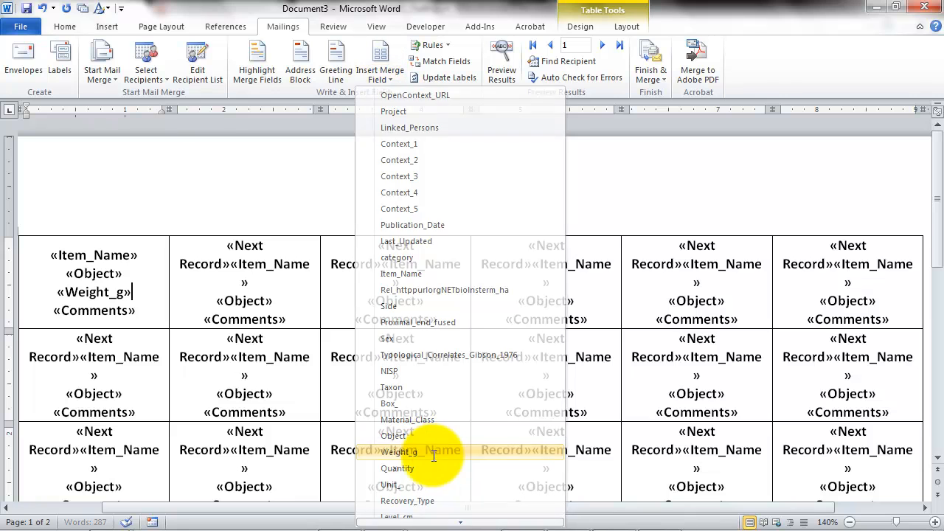
Step: Add the caption "Weight(g):" in front of the Weight_g merge field in the first cell
click(44, 292)
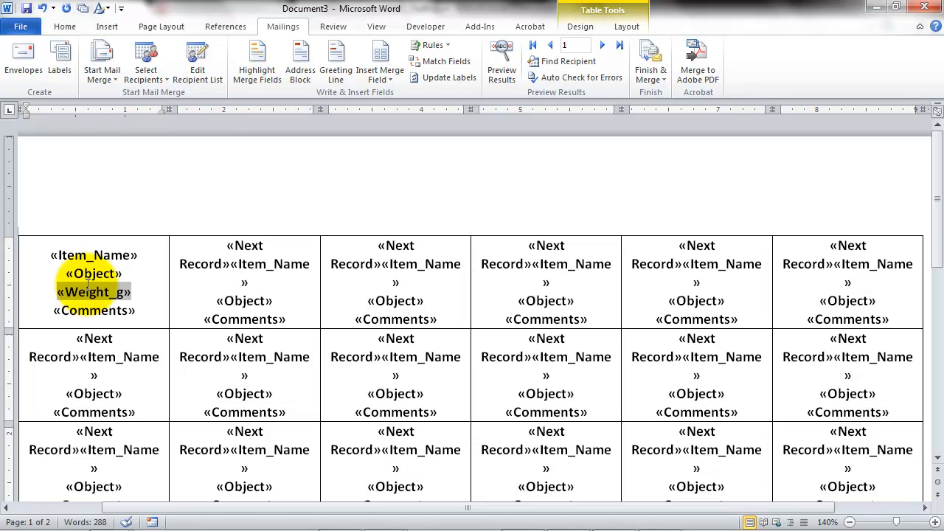
text(WEight)
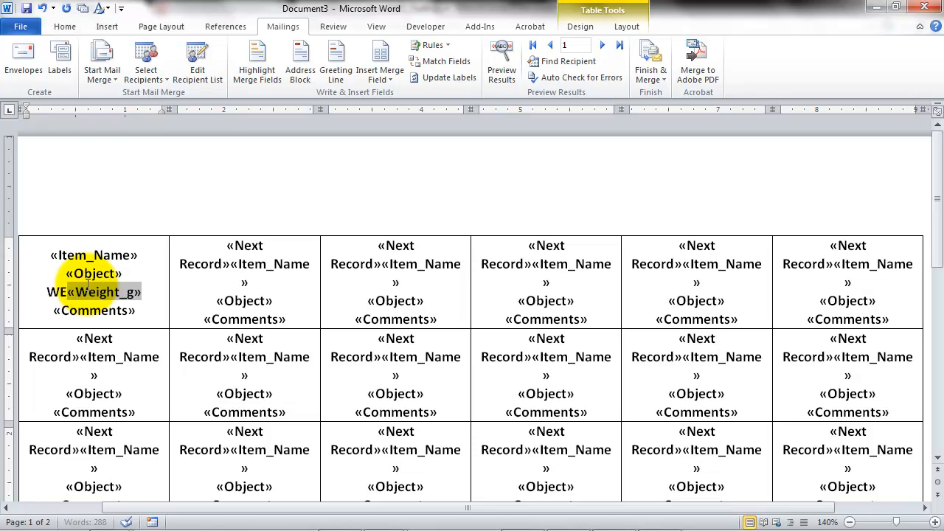
key(BackSpace)
key(BackSpace)
key(BackSpace)
key(BackSpace)
key(BackSpace)
text(eight)
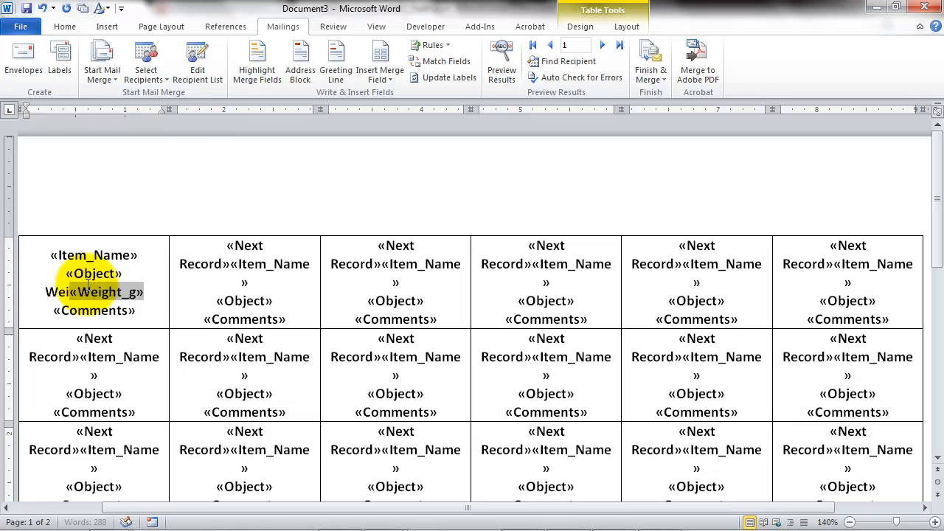
text(s:)
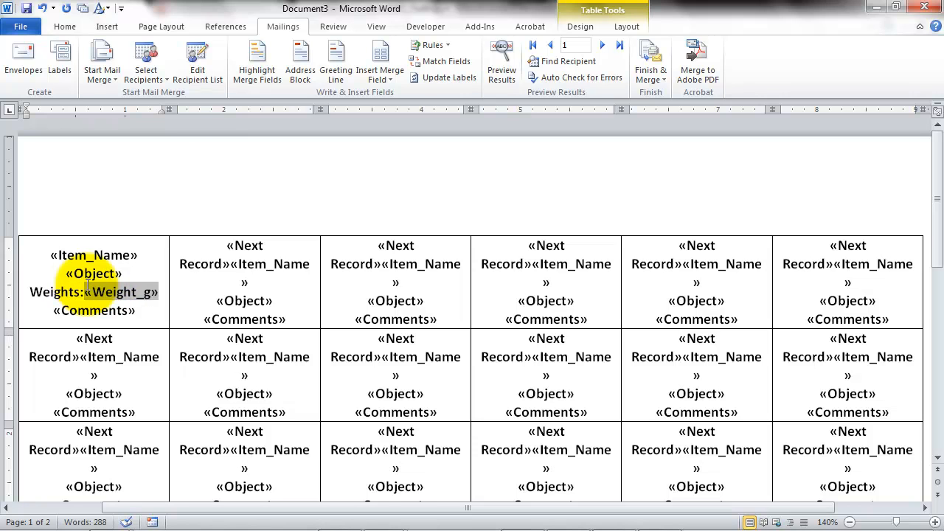
key(BackSpace)
key(BackSpace)
text((g))
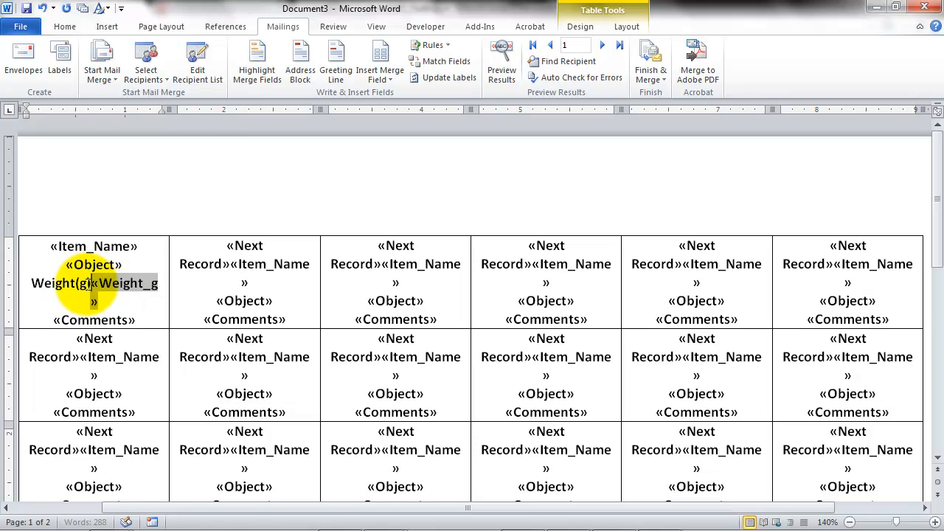
text(:)
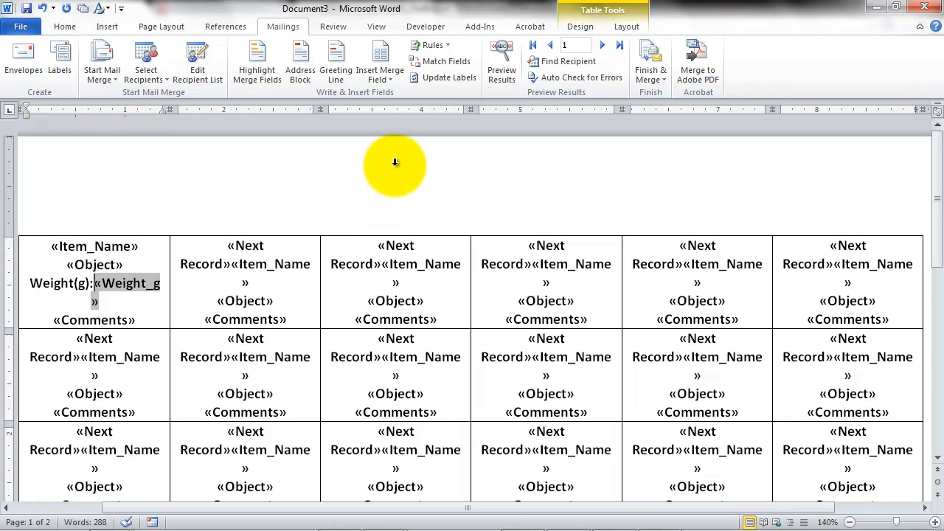
Step: Update the labels to copy the first cell's layout to all cells, and preview the merged results before returning to the field placeholders
click(451, 78)
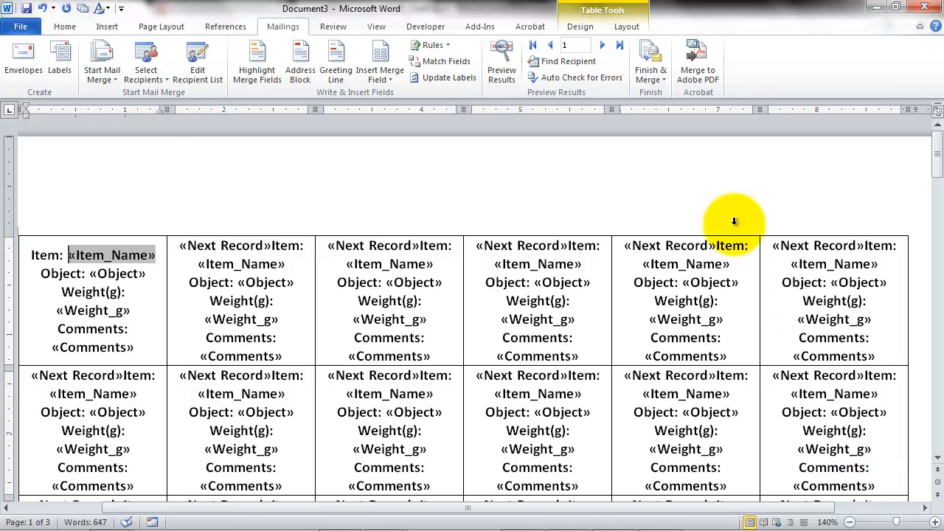
click(508, 81)
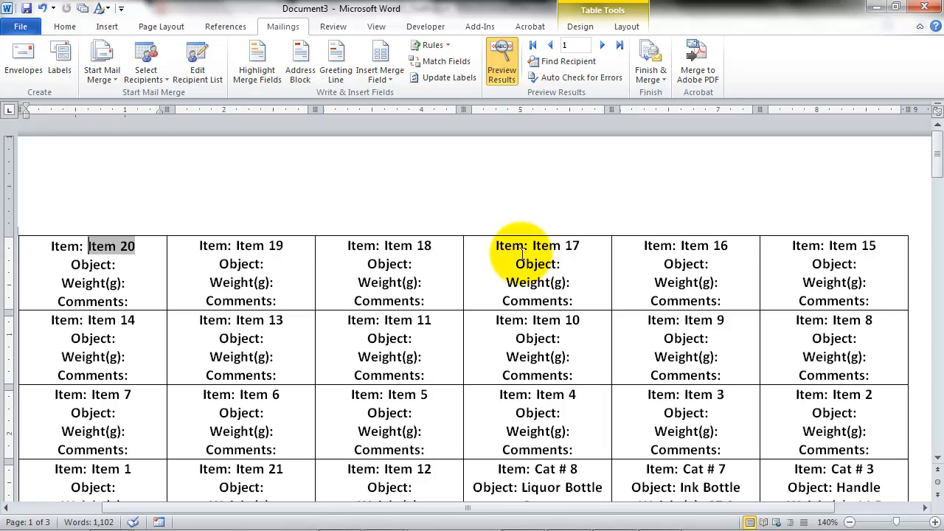
key(alt+shift+k)
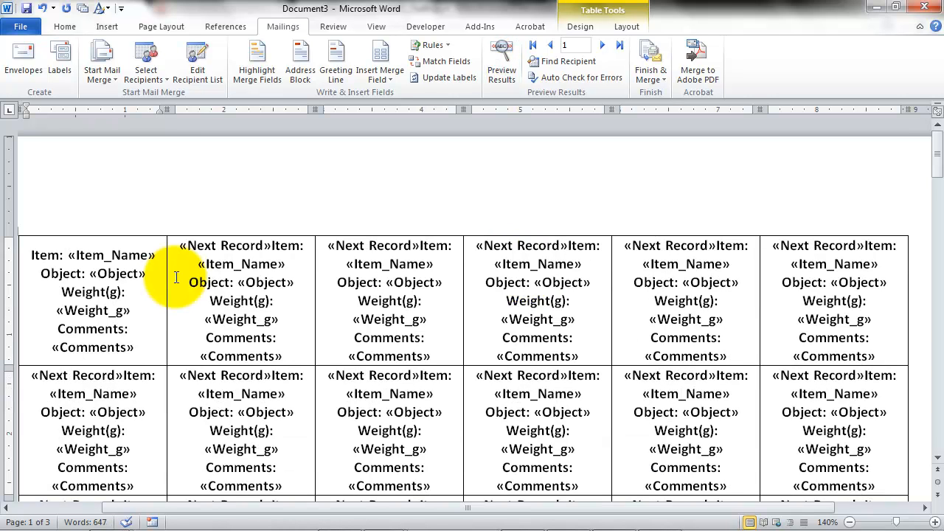
Step: Insert an If...Then...Else rule after the first cell's Object field that prints "N/A" when Object is blank
click(435, 45)
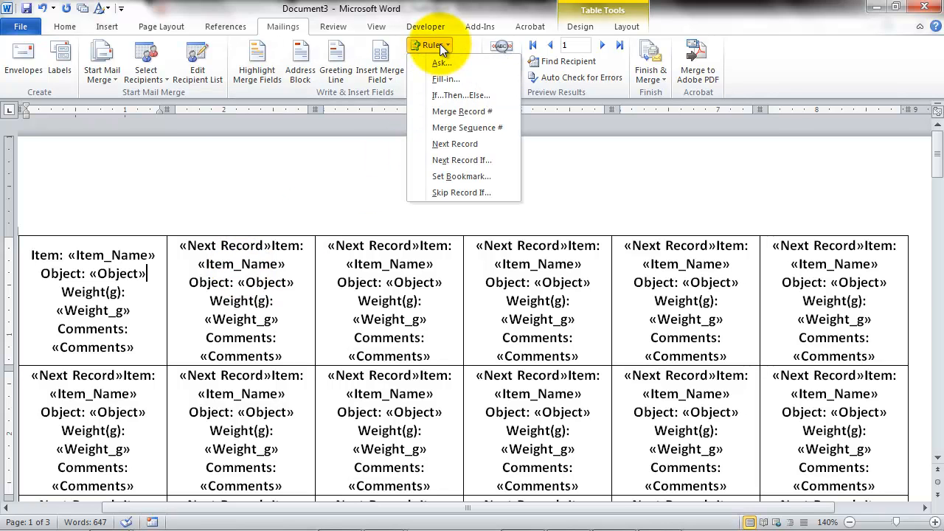
click(465, 100)
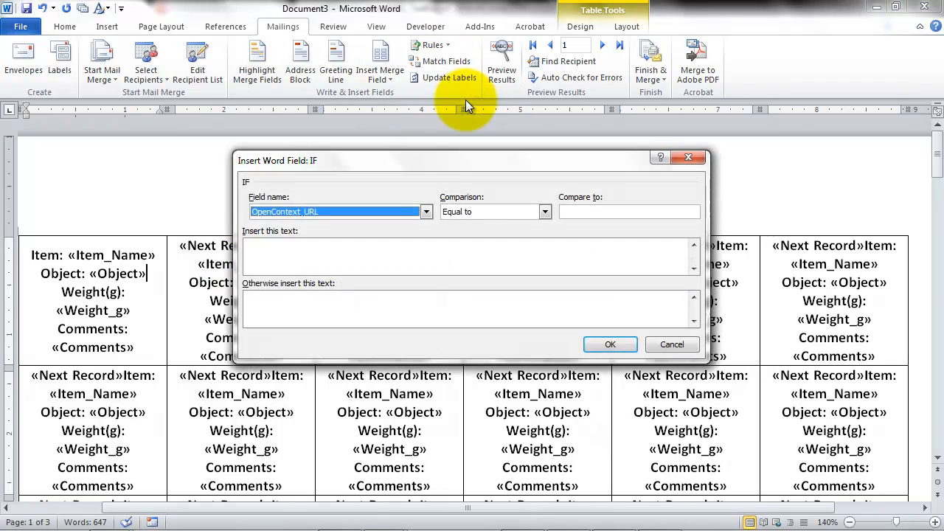
click(398, 210)
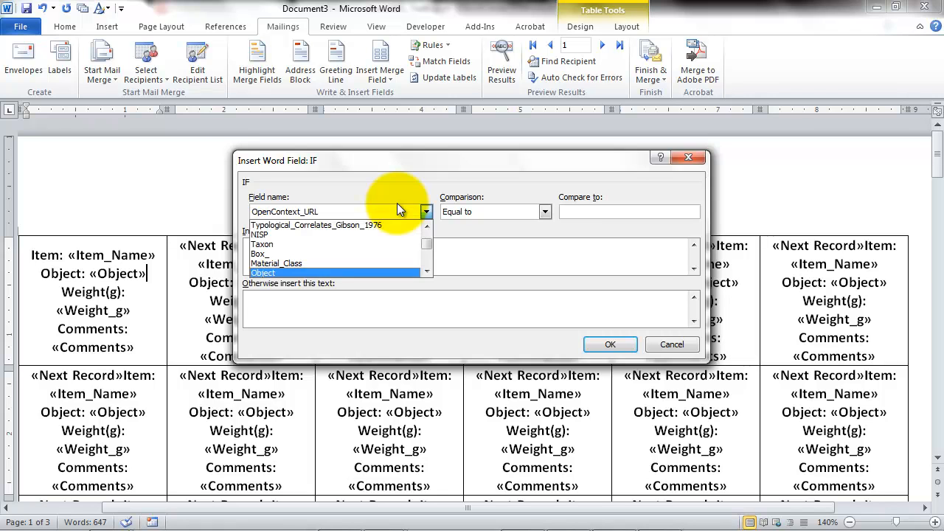
key(Tab)
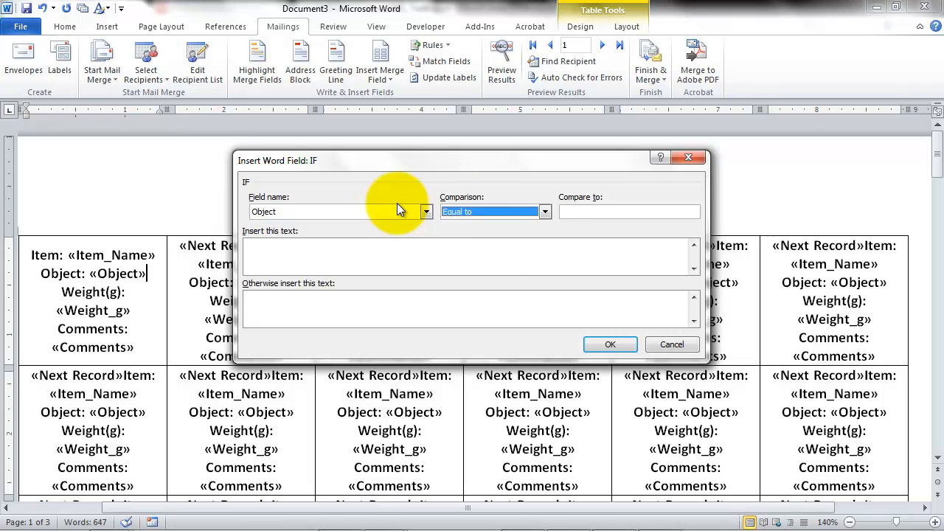
click(544, 212)
drag(545, 247, 546, 261)
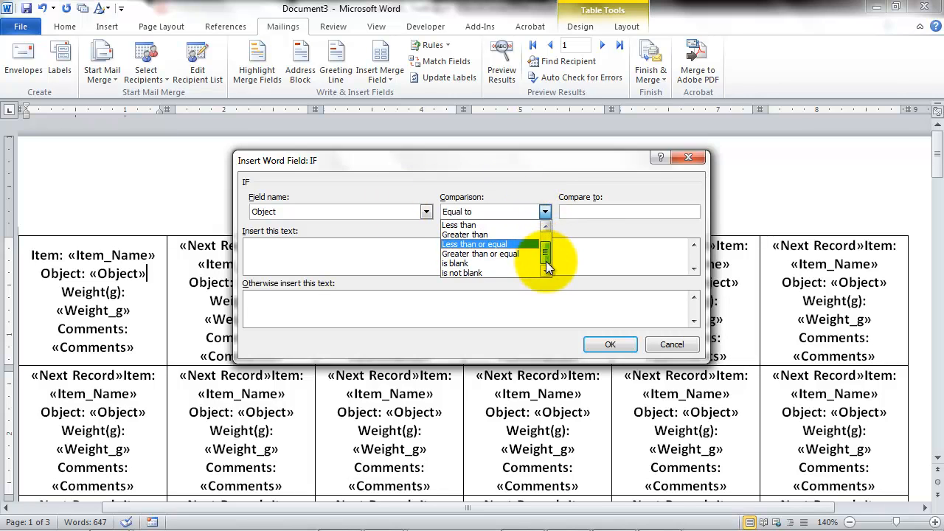
click(497, 262)
text(N/A)
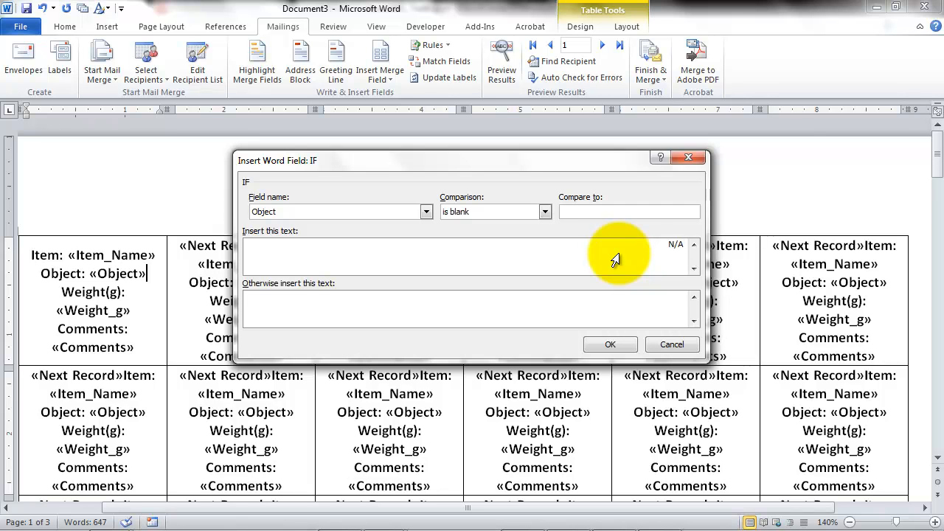
click(611, 344)
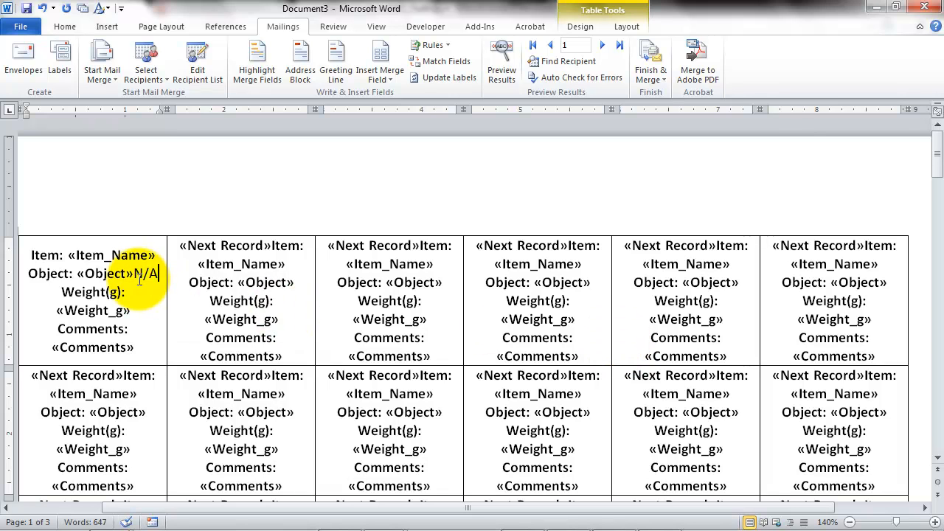
Step: Update the labels to copy the Object rule to every cell, and preview the merged records down the page
click(437, 83)
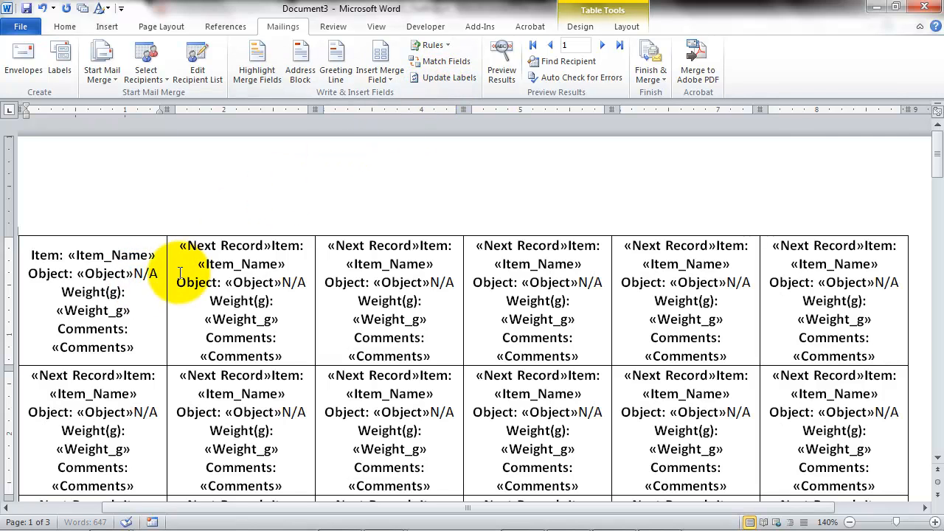
click(501, 74)
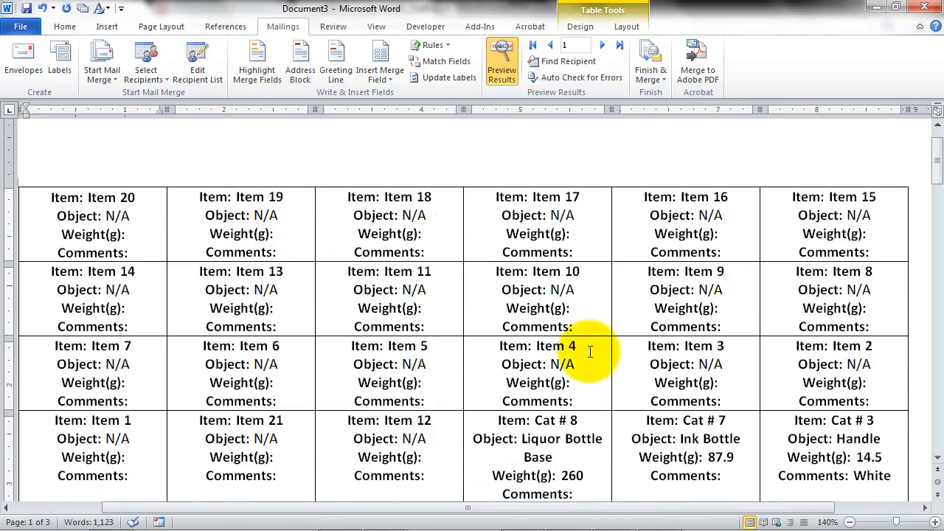
scroll(590, 354, down, 4)
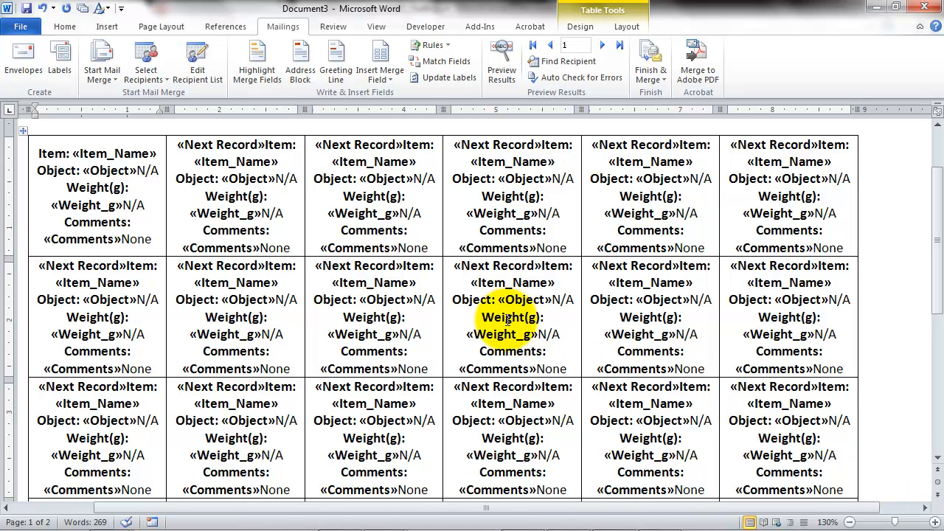
Step: Check the print preview of the label sheet's page layout, then return to the document
click(21, 27)
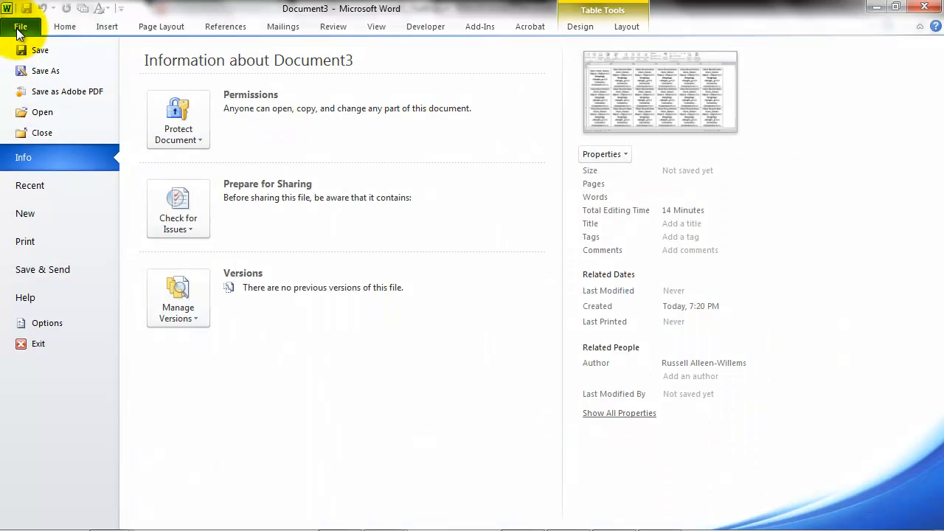
click(52, 237)
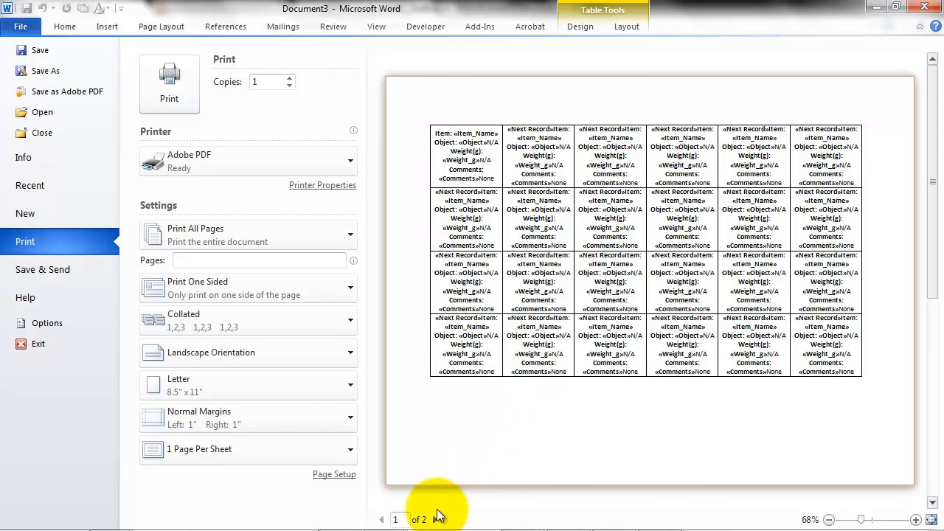
click(79, 23)
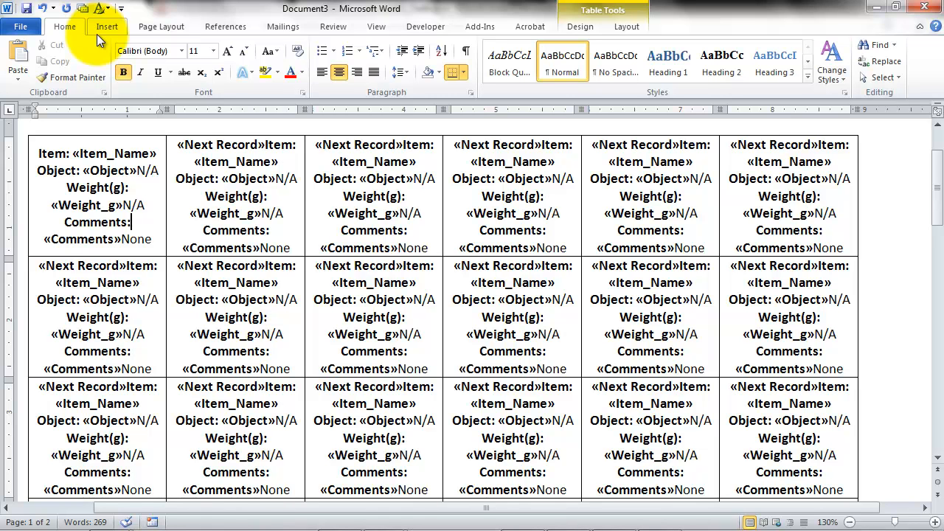
Step: Finish the merge by printing all records to the Adobe PDF printer as one copy
click(287, 27)
click(651, 78)
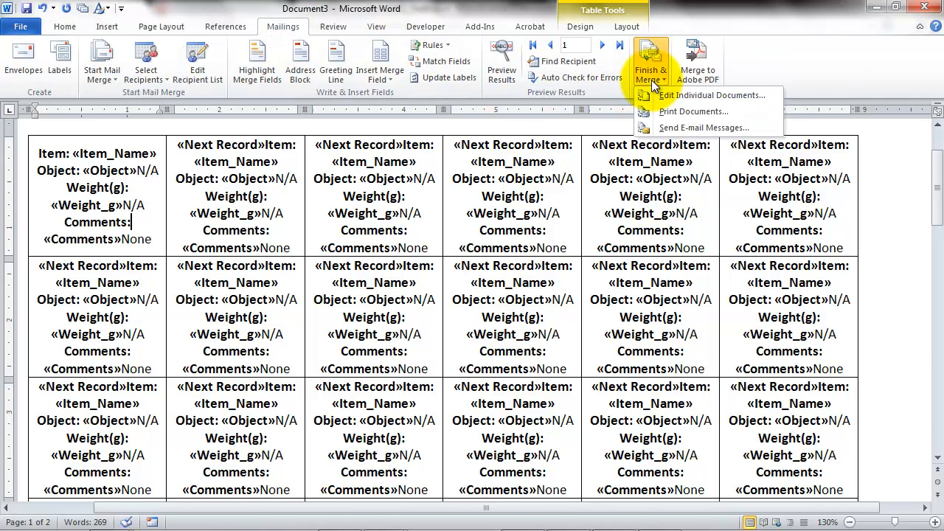
click(671, 112)
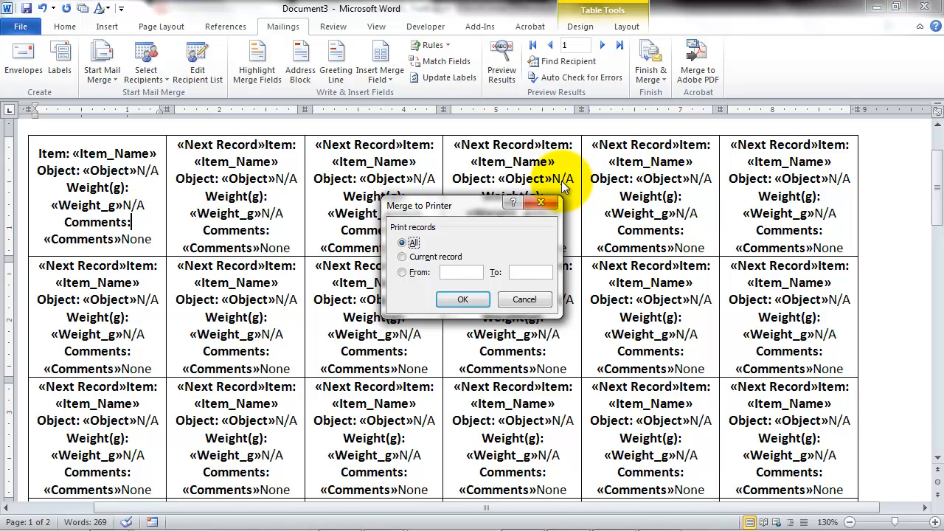
click(465, 298)
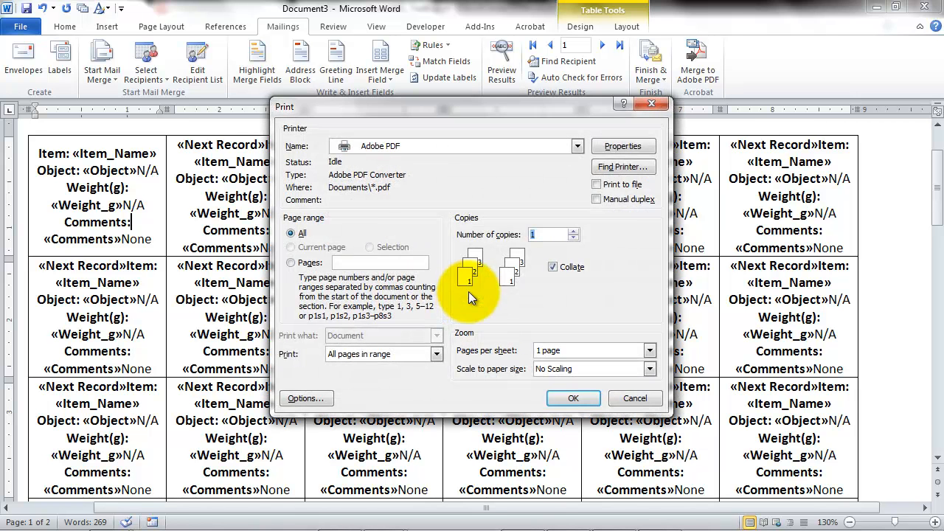
click(573, 398)
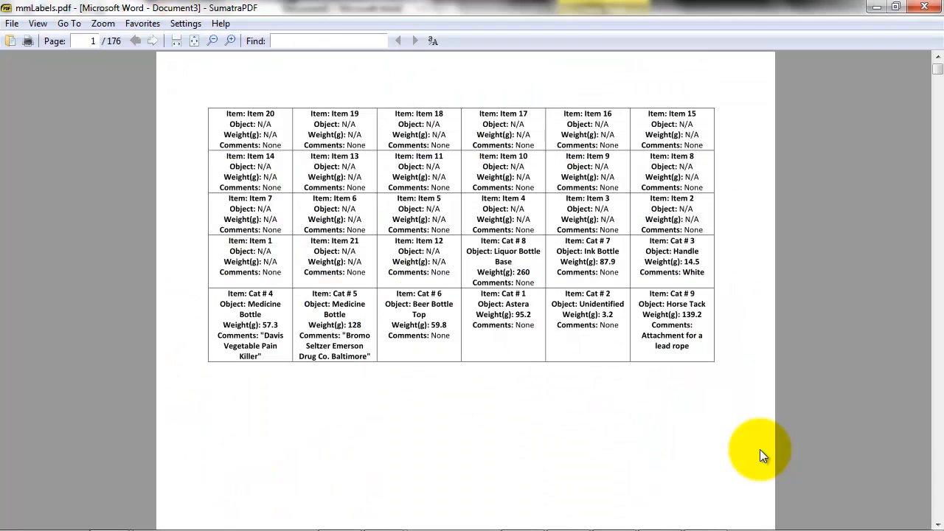